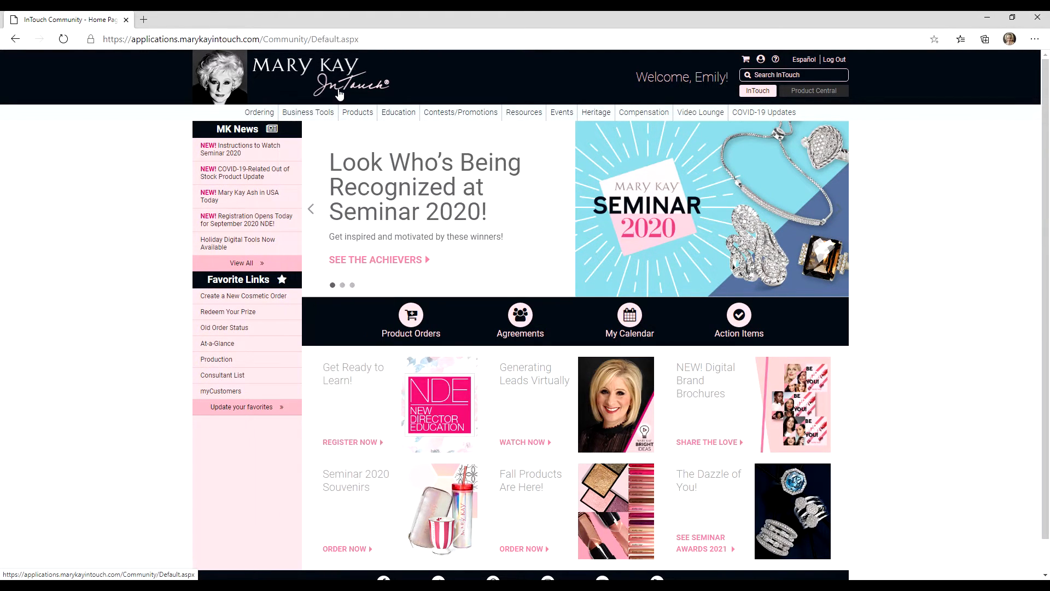
Open the Enter Weekly Accomplishments form from the business tools
mouse_move(318, 115)
mouse_move(351, 457)
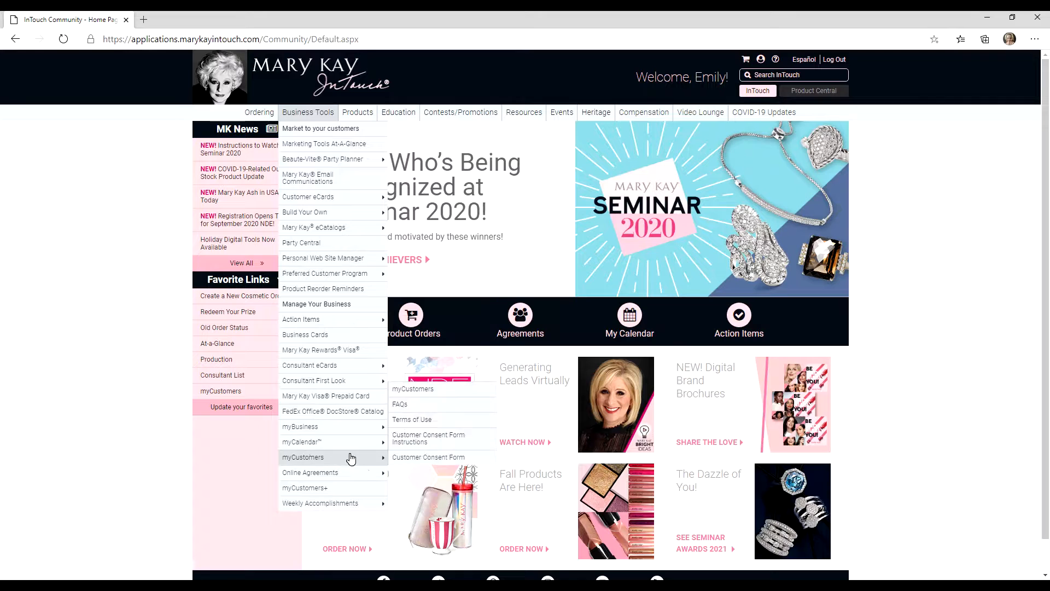
mouse_move(358, 503)
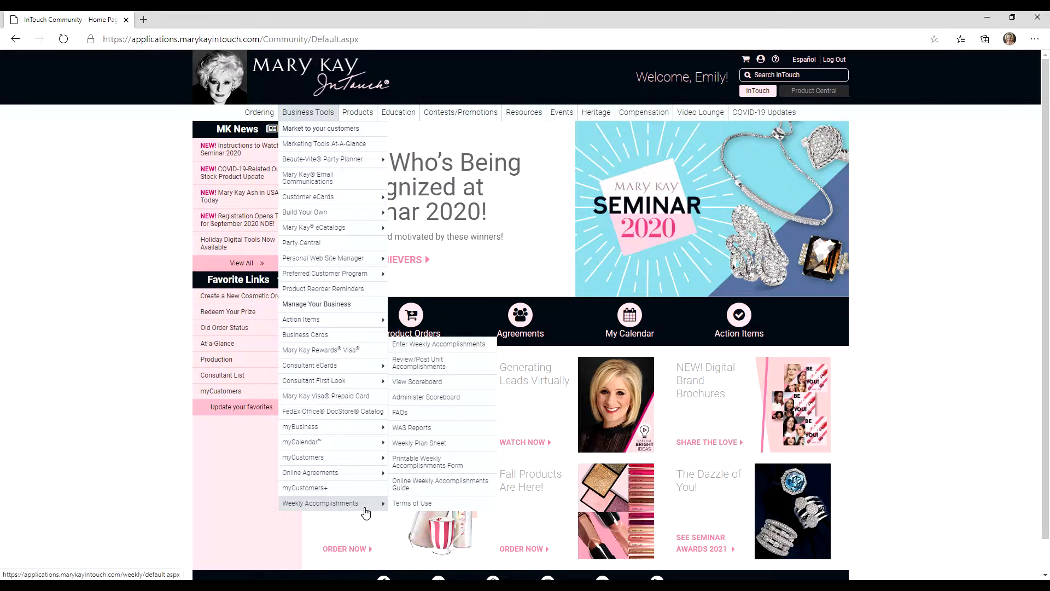
click(442, 344)
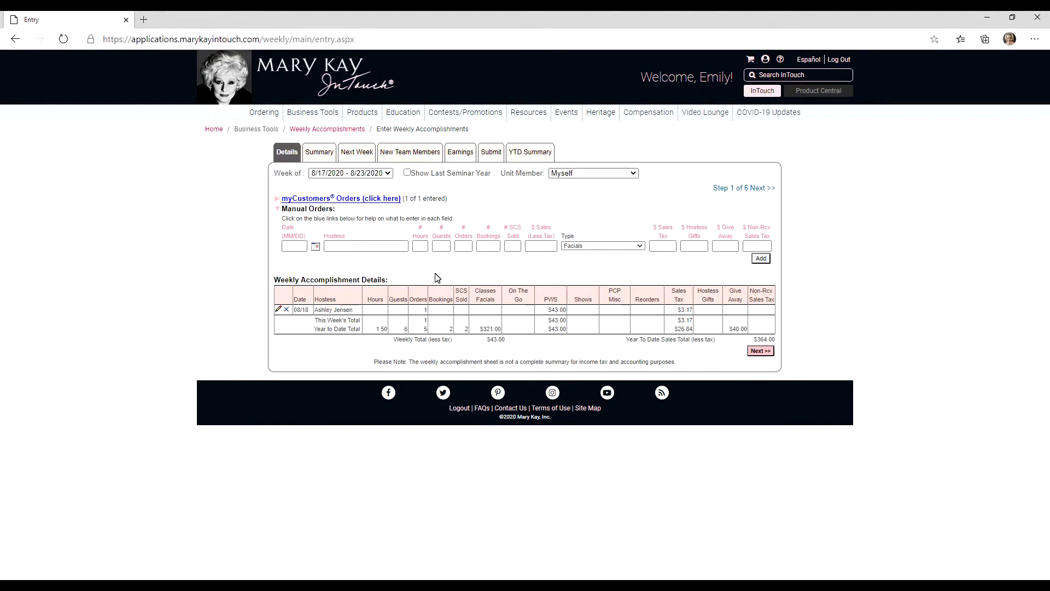
Fill in the hostess's full name and the date 08/18 for a new manual order
click(334, 248)
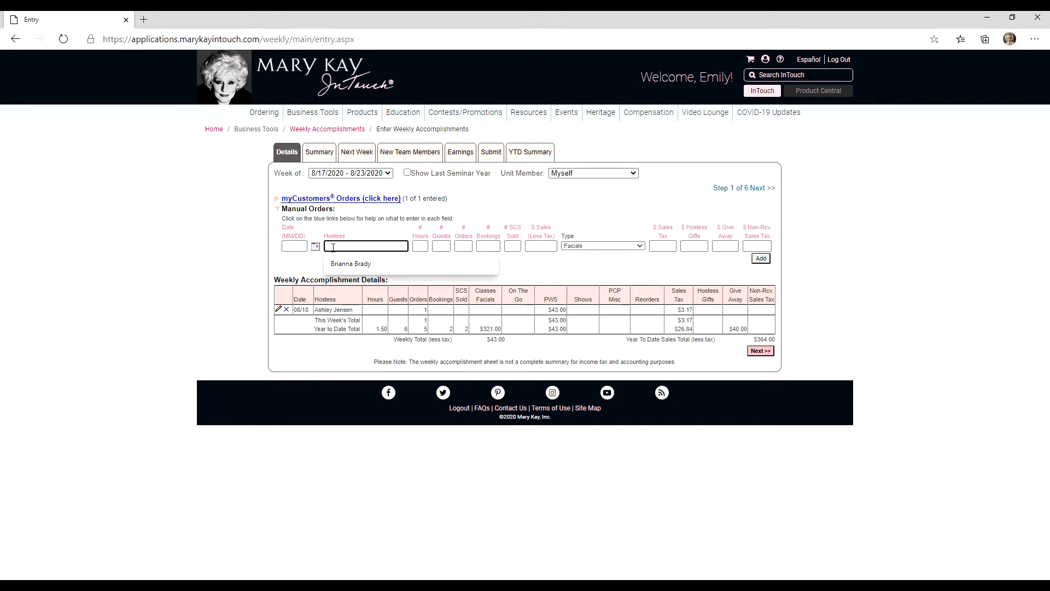
click(351, 264)
click(296, 246)
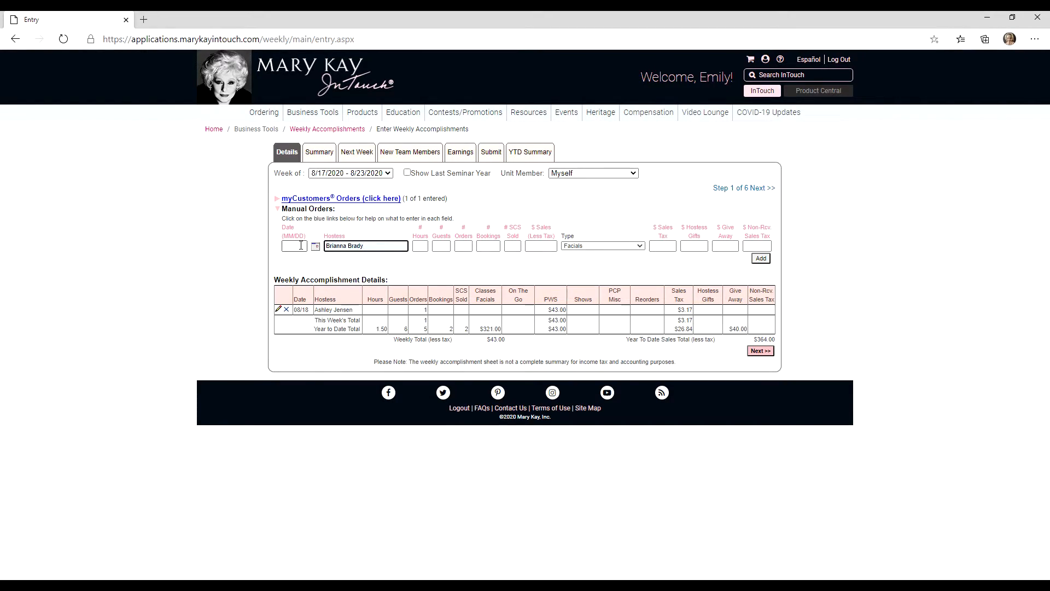
text(08/18)
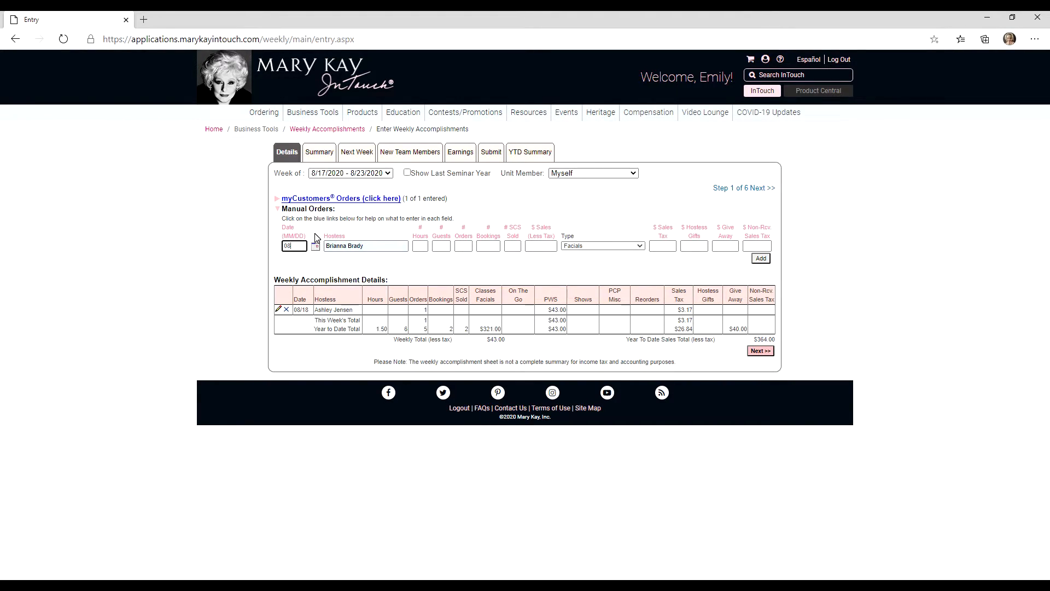
Enter 2 hours, 5 guests, 4 orders, 3 bookings and 1 skin care set sold for the manual order
click(422, 246)
text(2)
click(448, 246)
text(5)
click(465, 246)
text(4)
click(488, 247)
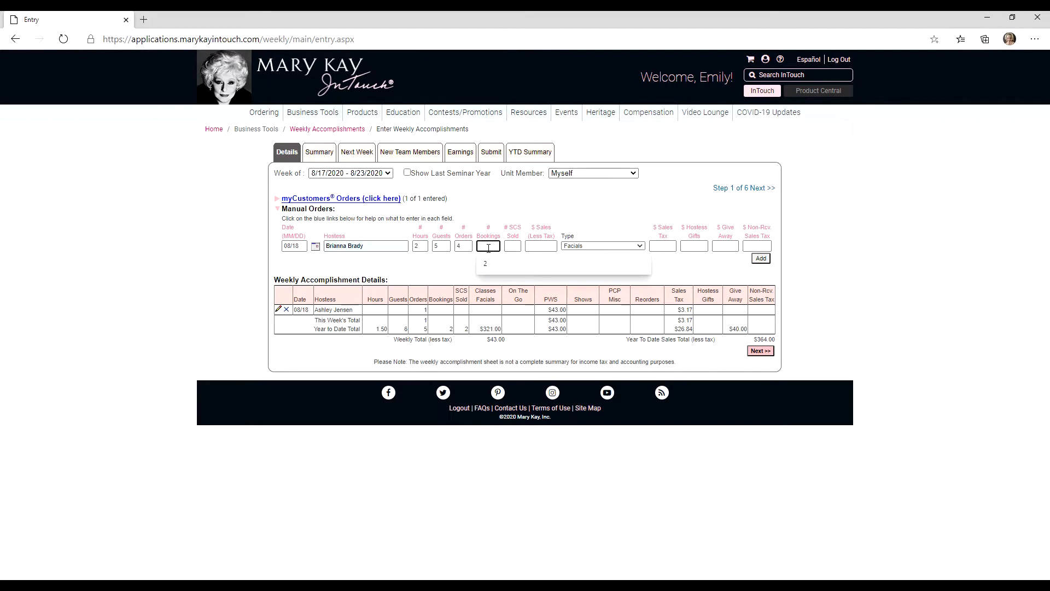
text(3)
click(514, 247)
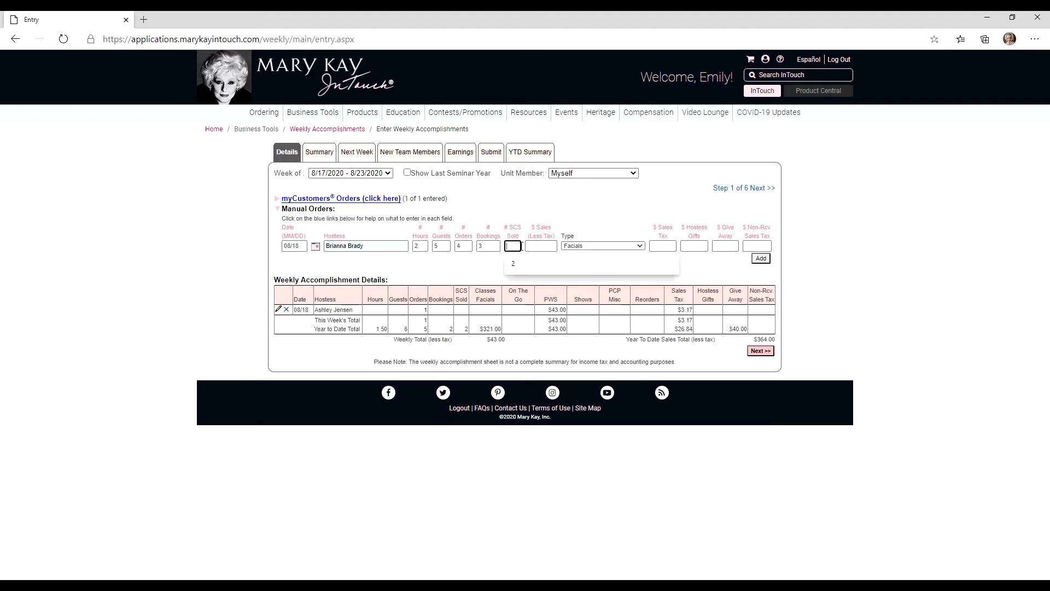
text(1)
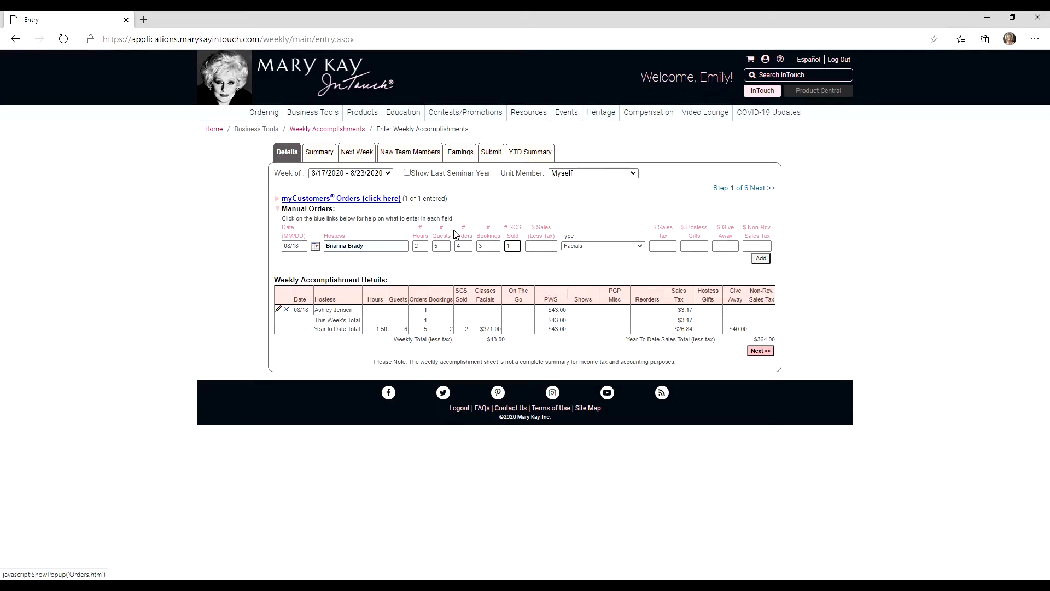
Read the help description for the number of skin care sets sold, and close it
click(512, 232)
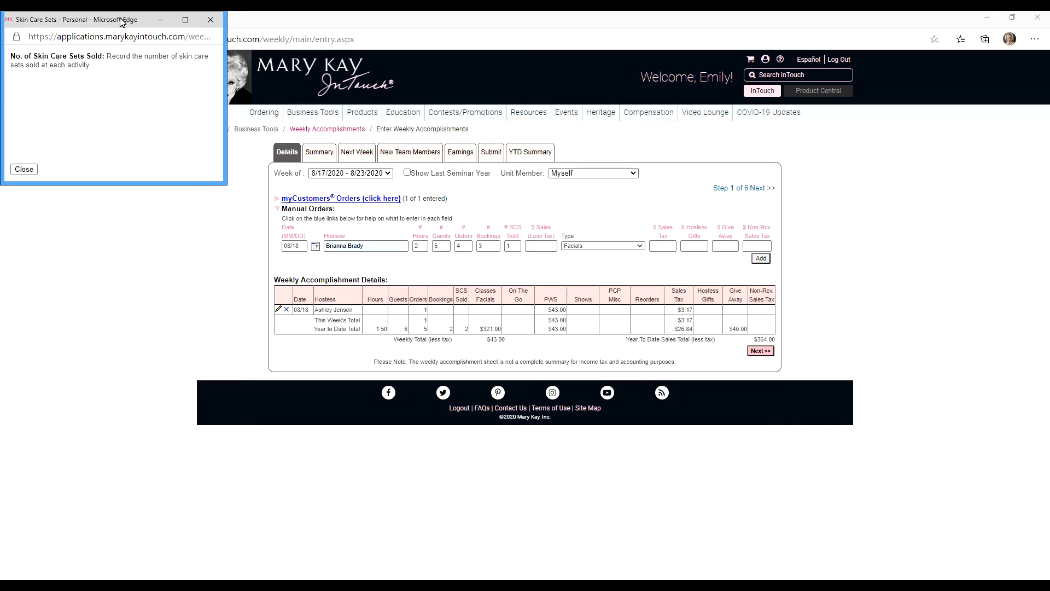
drag(122, 22, 243, 69)
click(332, 66)
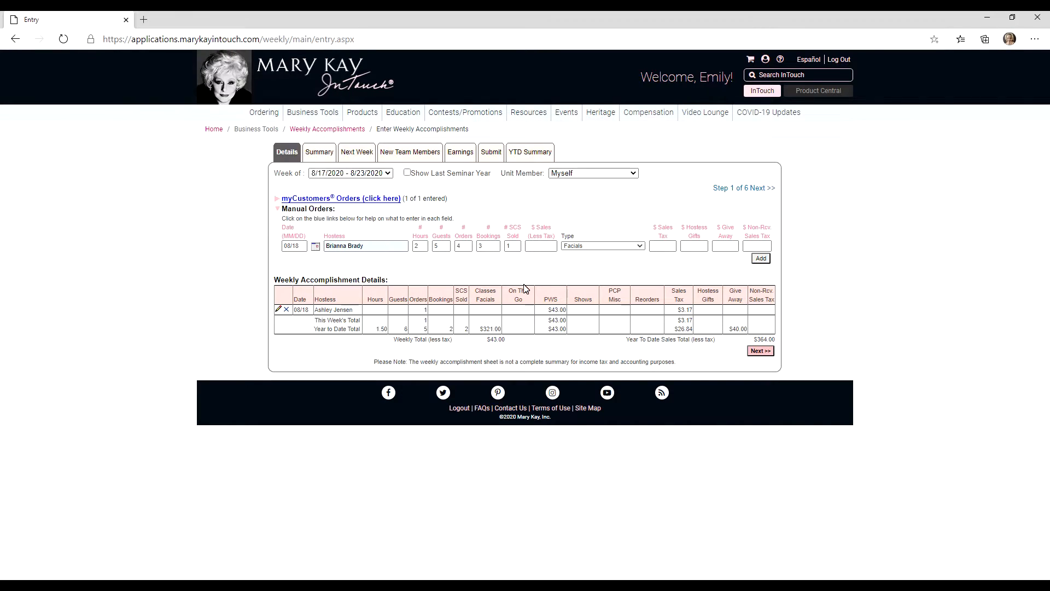
Enter sales of 200.00 less tax, set the type to Parties/Skin Care Classes, and enter 14.75 sales tax
click(549, 248)
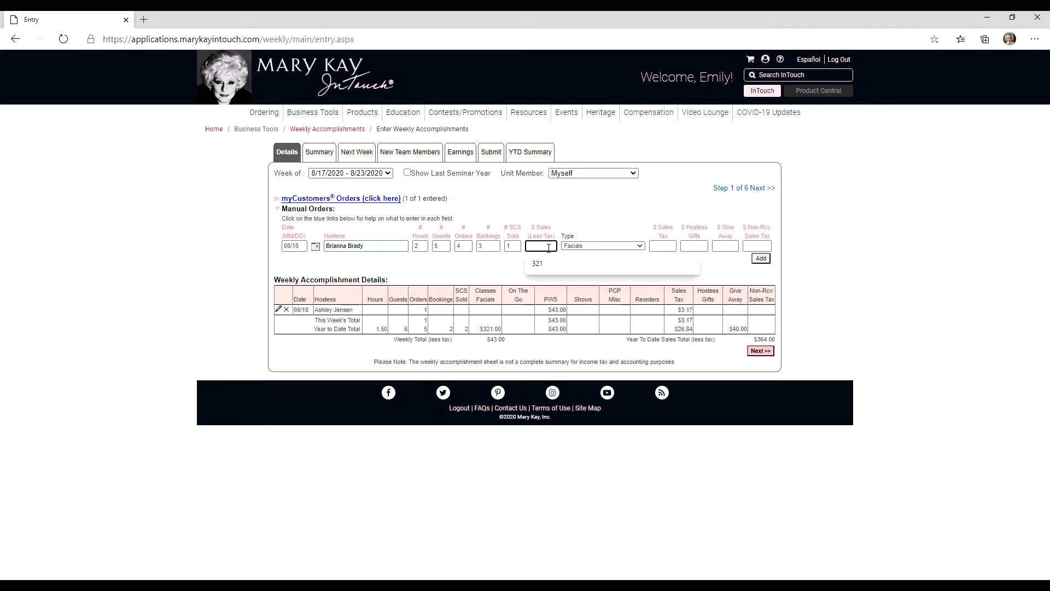
text(200.00)
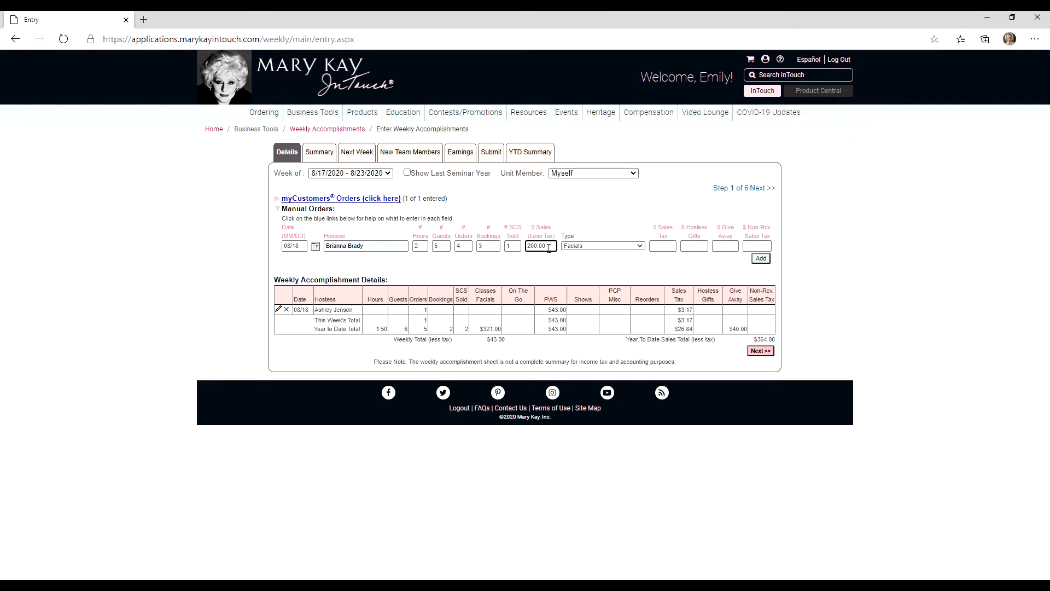
click(589, 246)
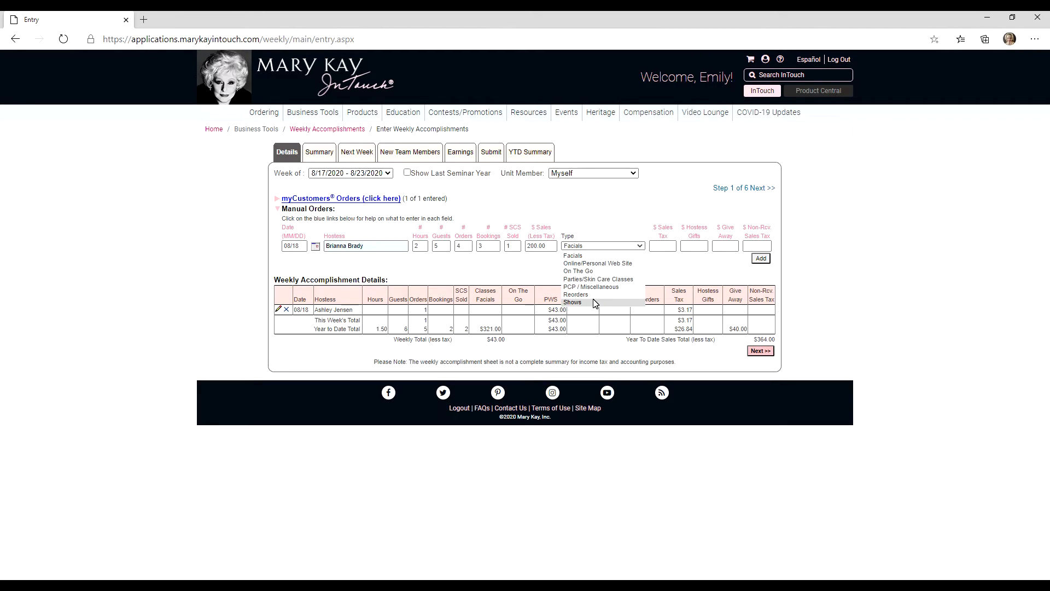
click(595, 279)
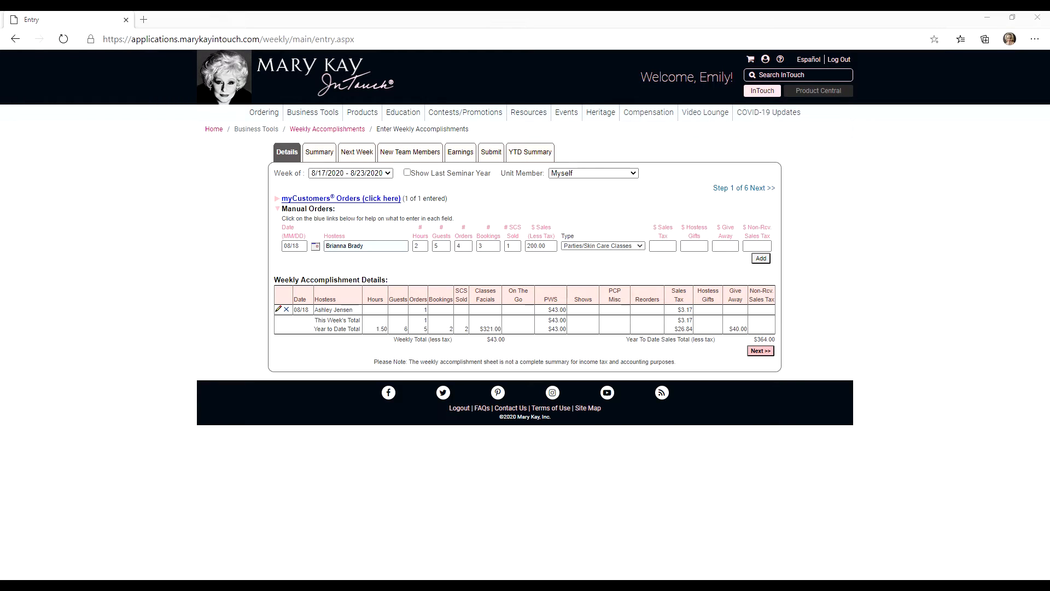
drag(909, 231, 1049, 244)
click(670, 246)
text(14.75)
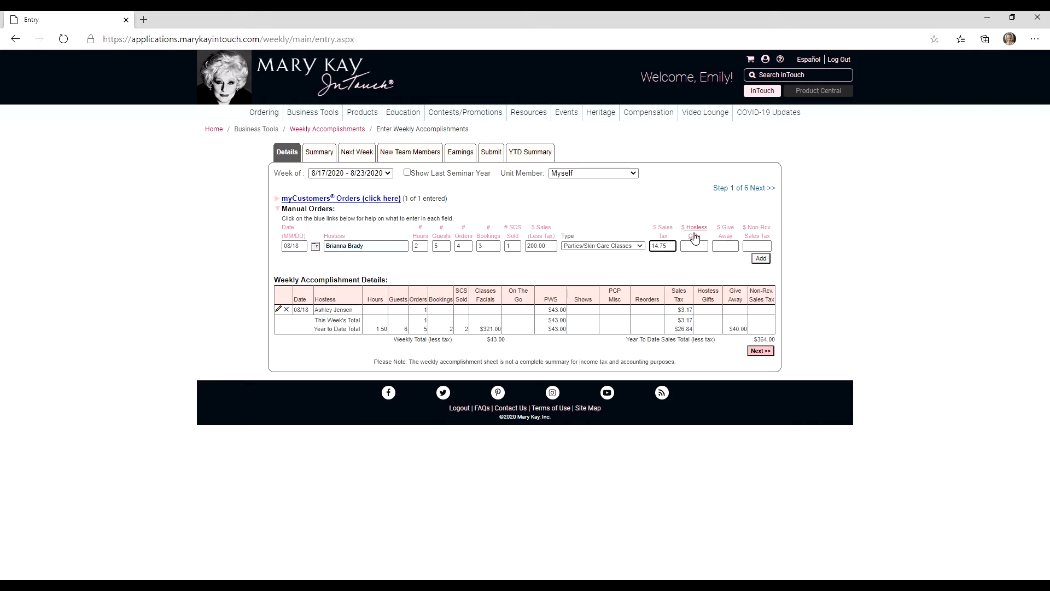
Read the help descriptions for the Hostess Gifts and Give Away amounts, closing each one
click(695, 237)
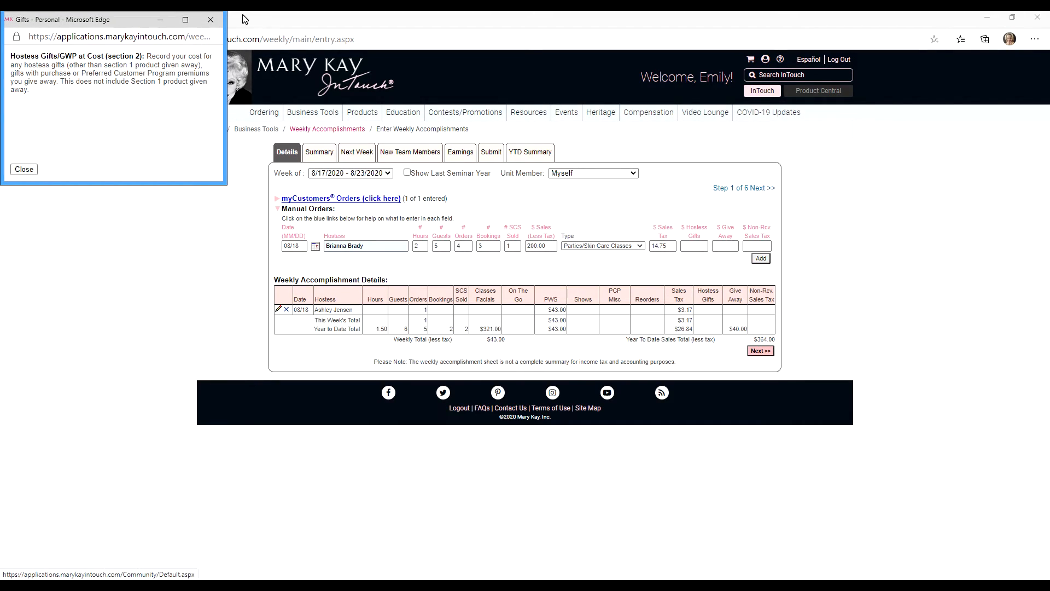
click(210, 21)
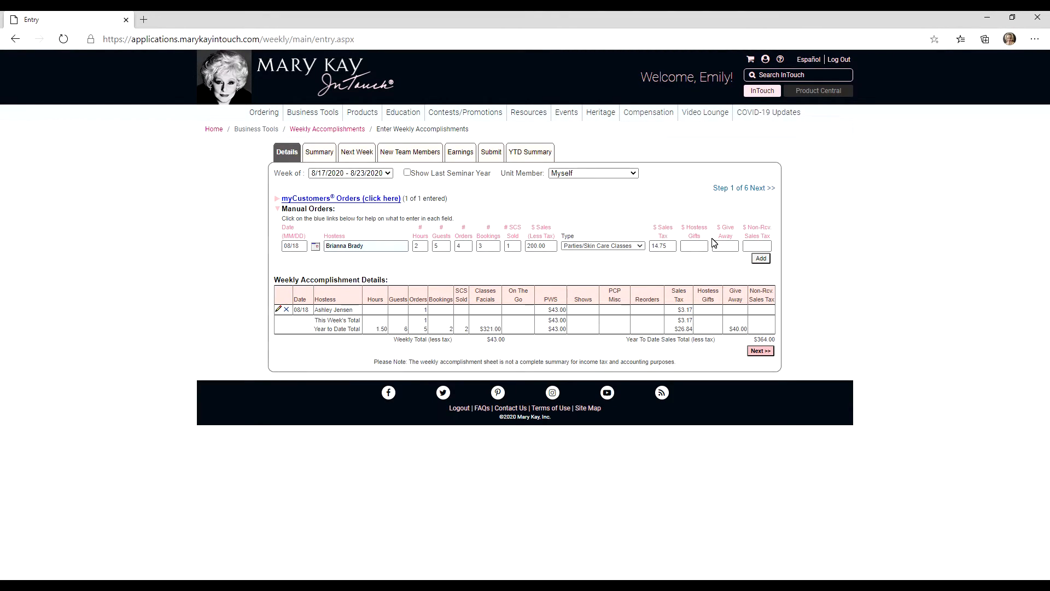
click(694, 249)
click(727, 235)
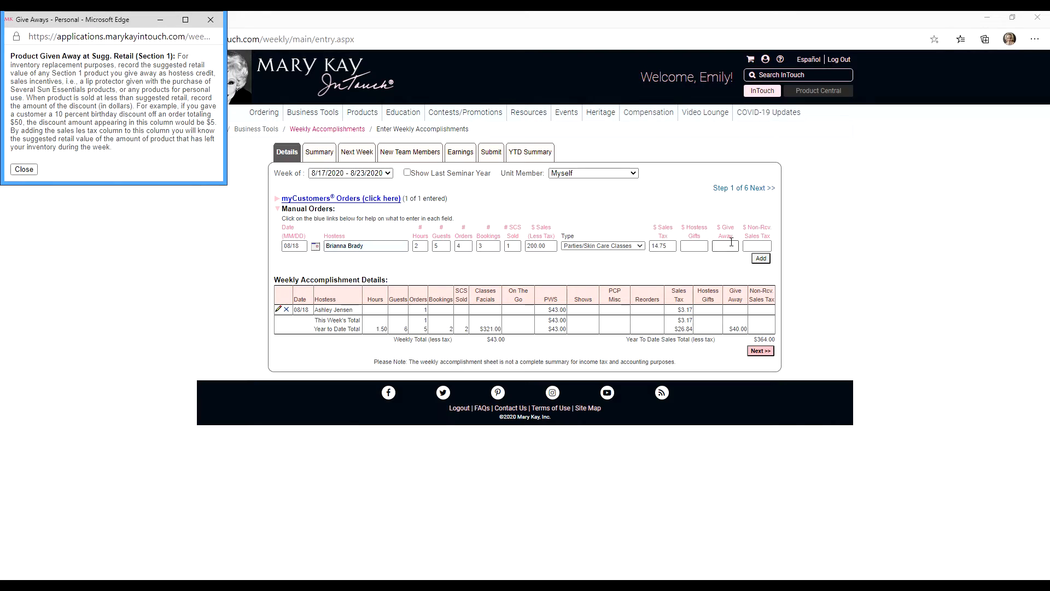
click(211, 20)
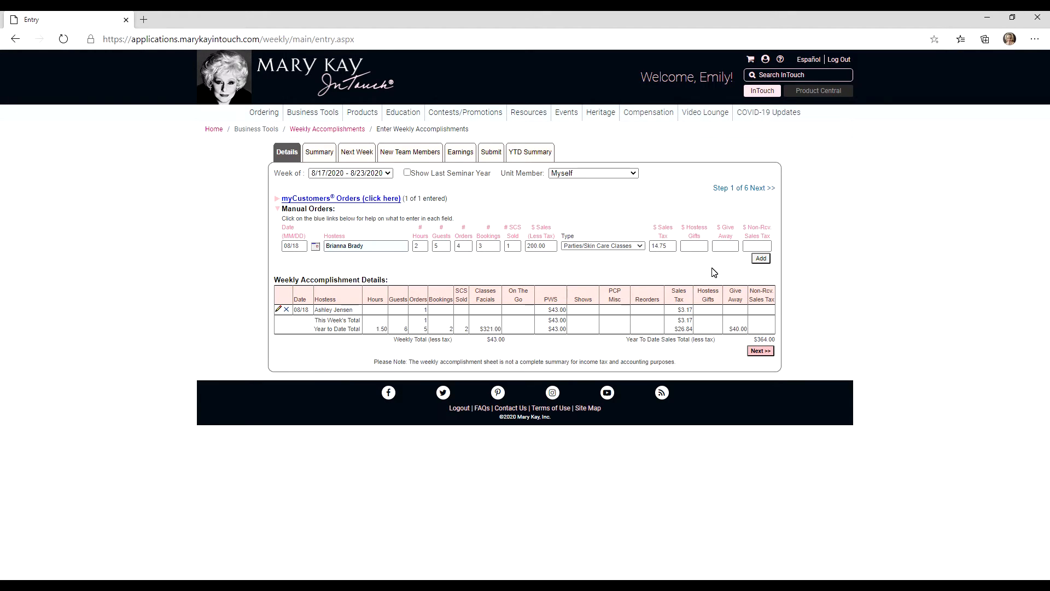
Set the give away amount to 40 and add the manual order to the weekly accomplishment details
click(726, 246)
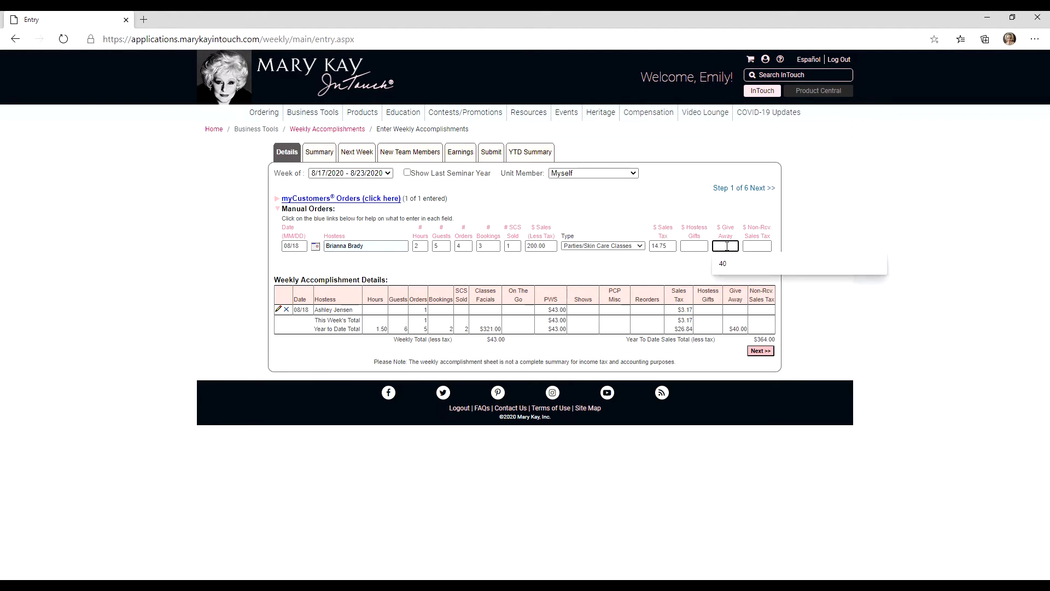
click(724, 264)
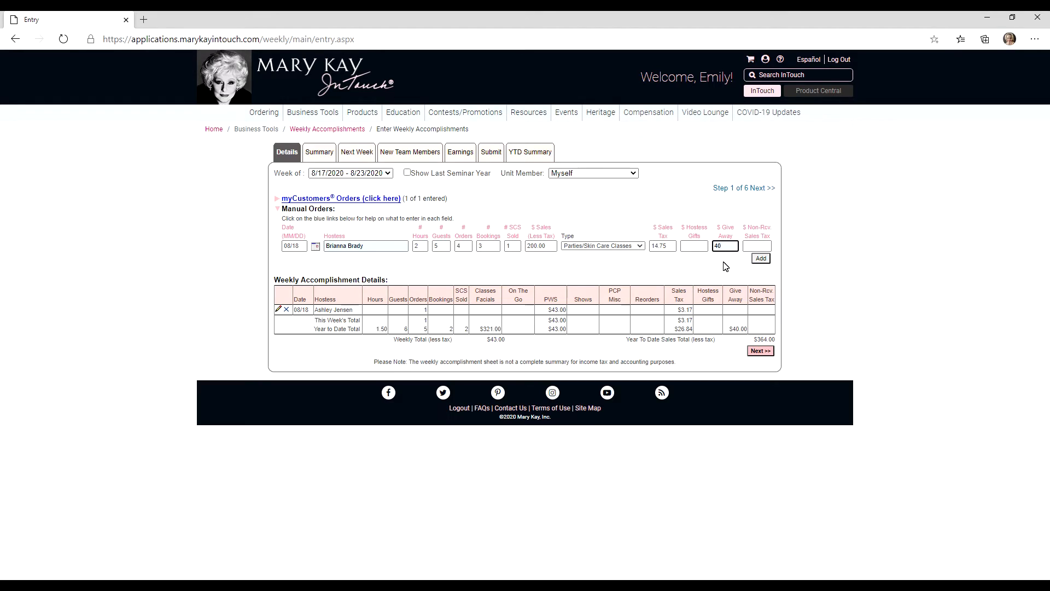
click(758, 246)
click(760, 262)
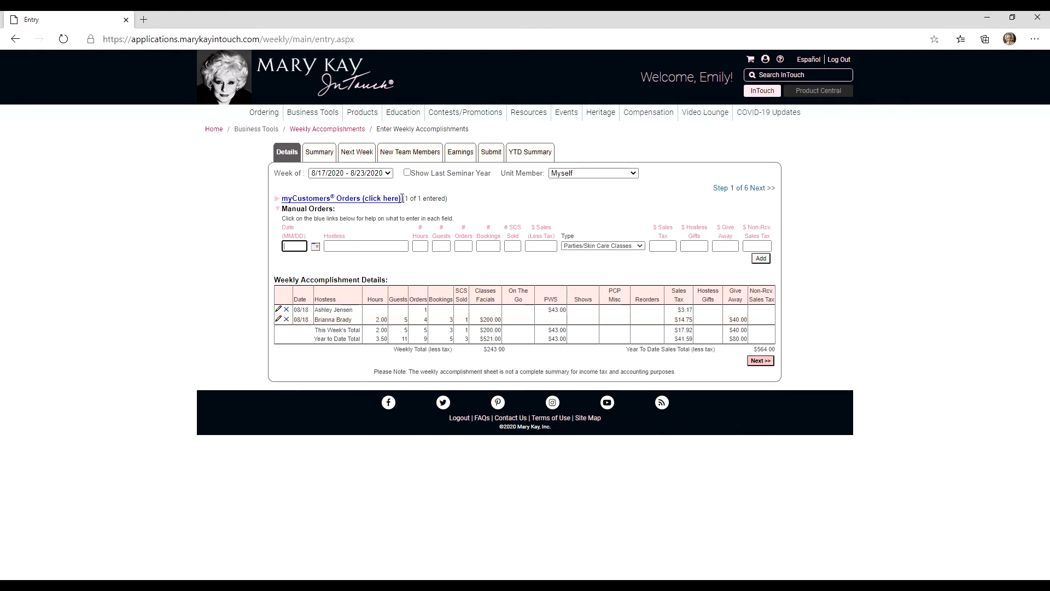
Check the weeks available for entry and the orders auto-populated from myCustomers
click(386, 174)
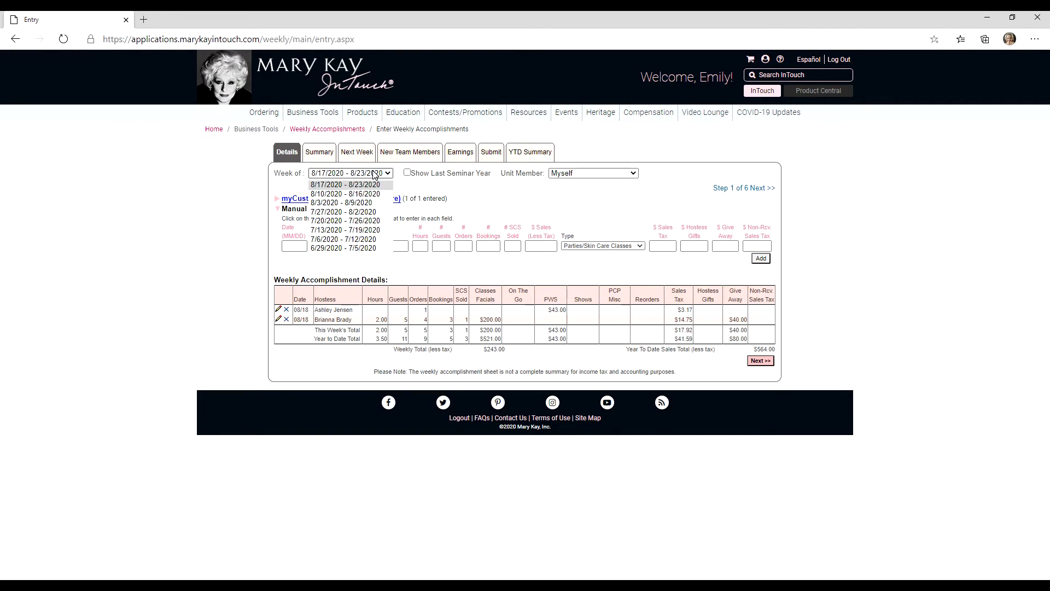
click(375, 174)
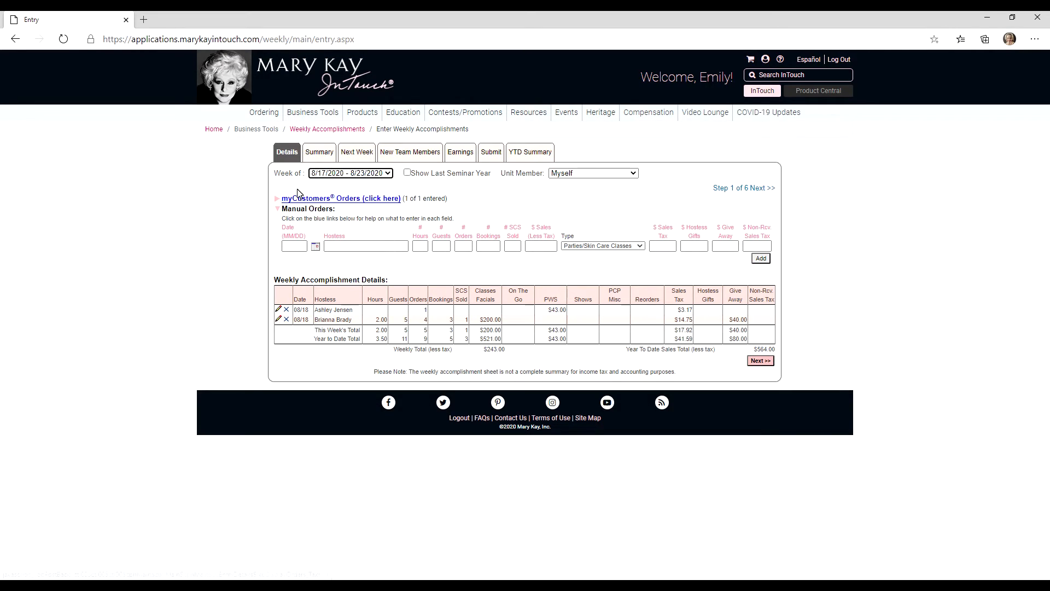
click(278, 202)
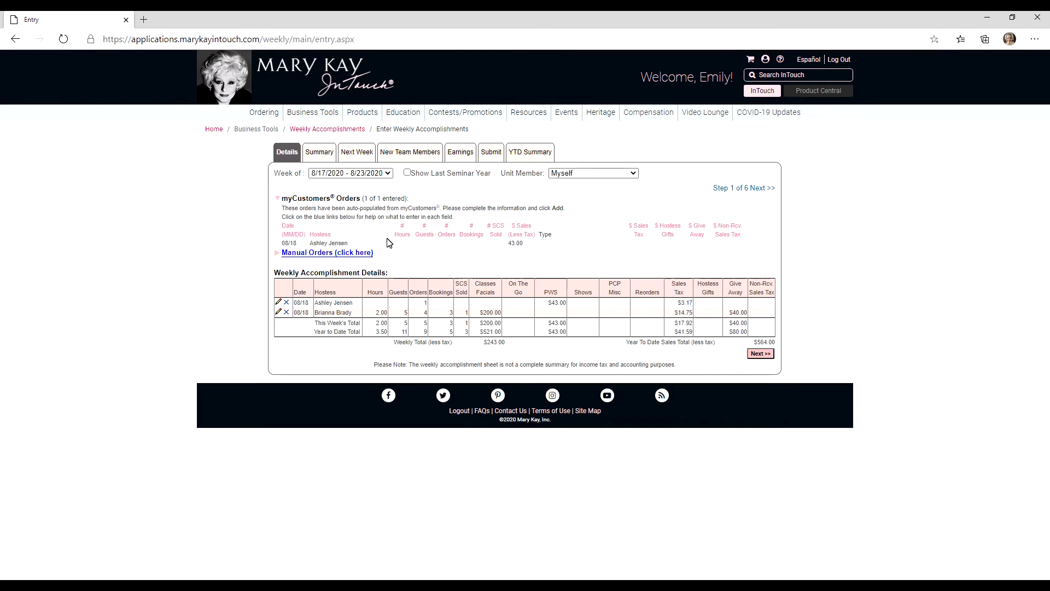
Proceed through the Summary, Next Week, New Team Members and Earnings pages, and submit the weekly accomplishments to the Sales Director
click(765, 355)
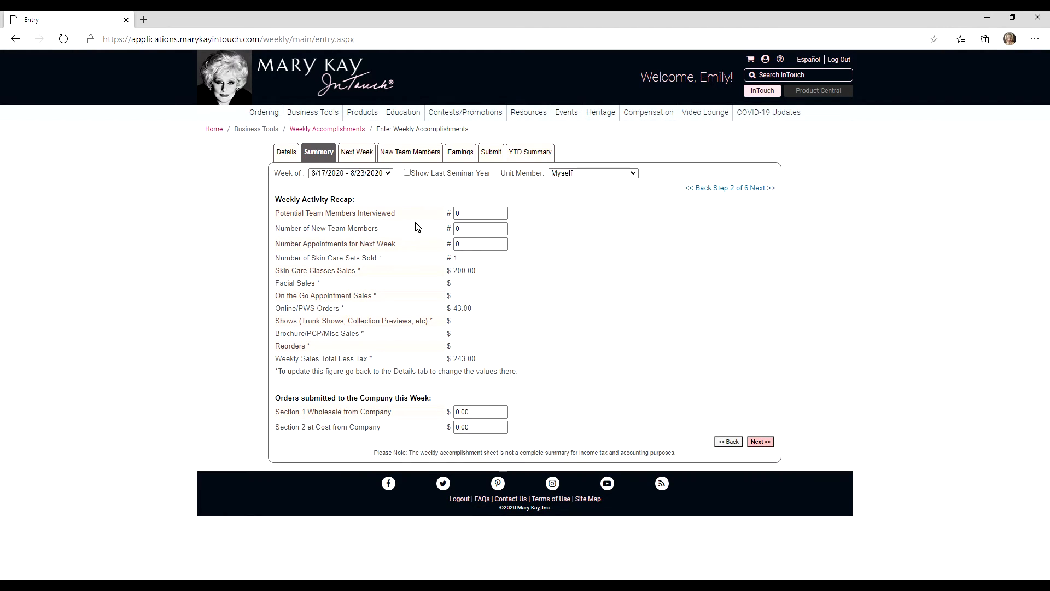
click(730, 442)
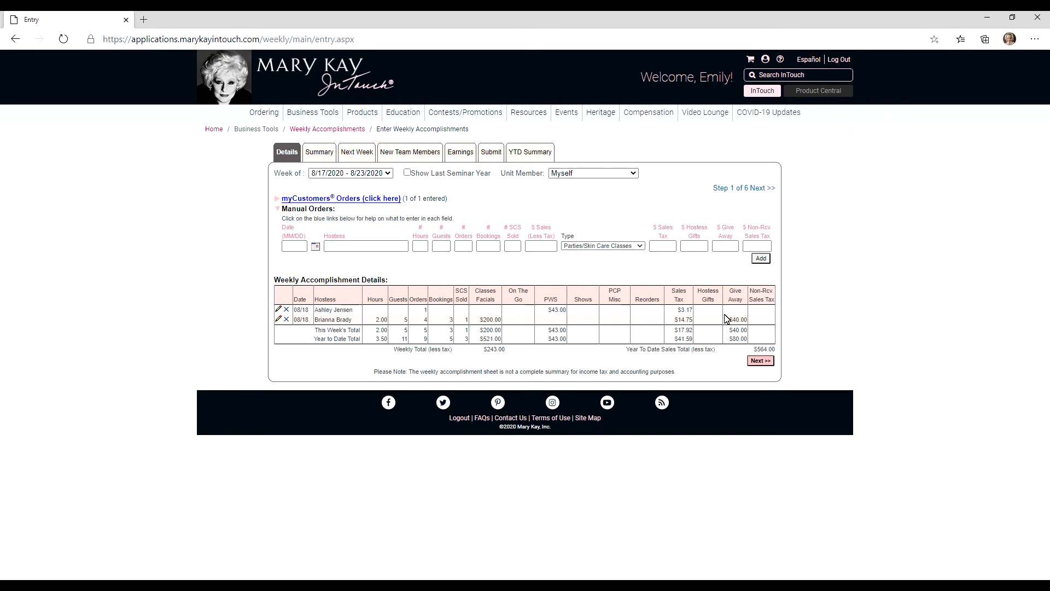
click(768, 362)
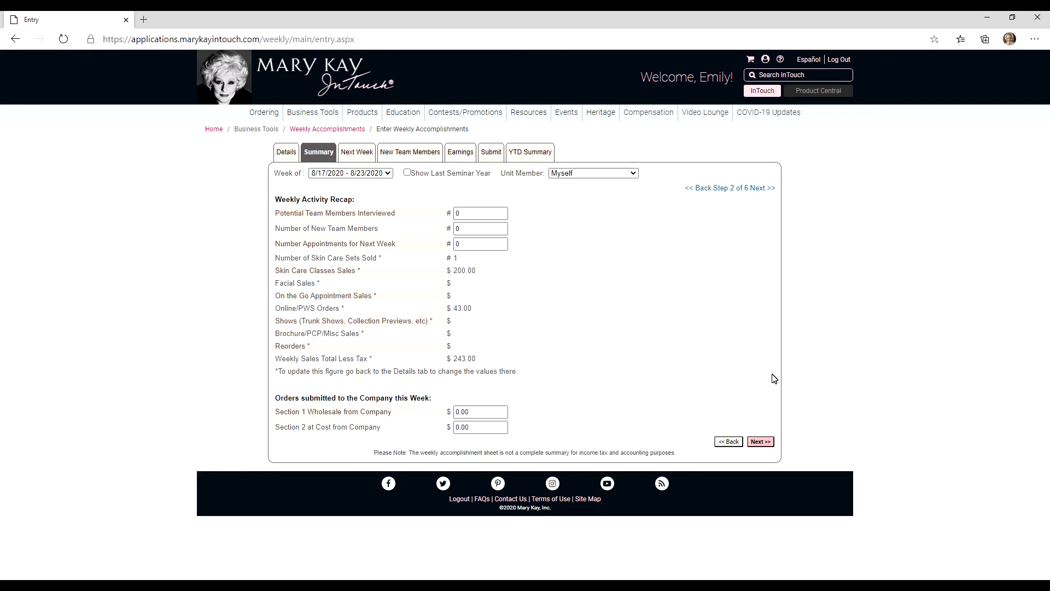
click(762, 444)
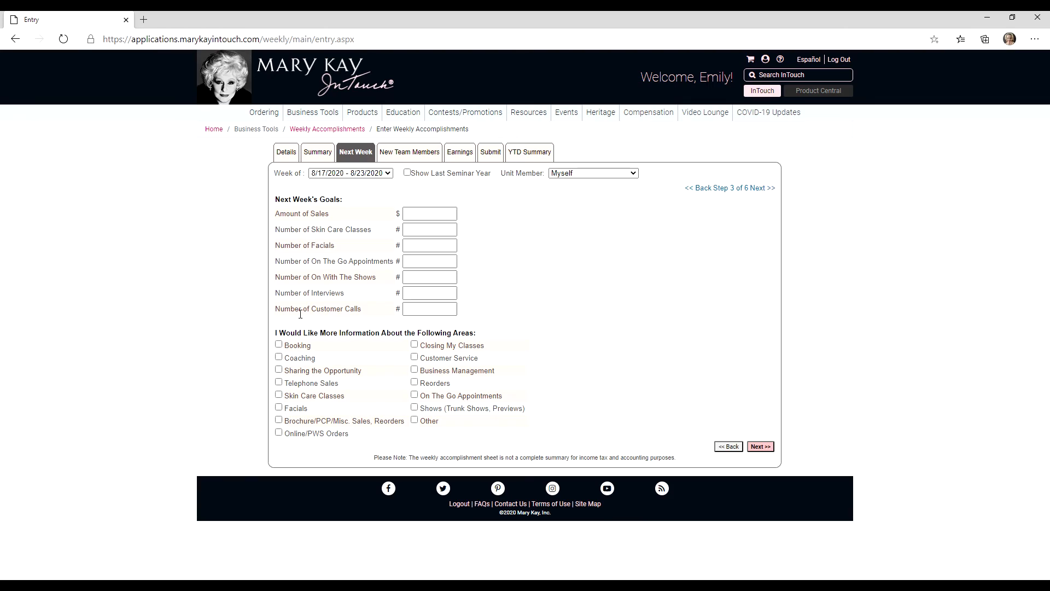
click(771, 447)
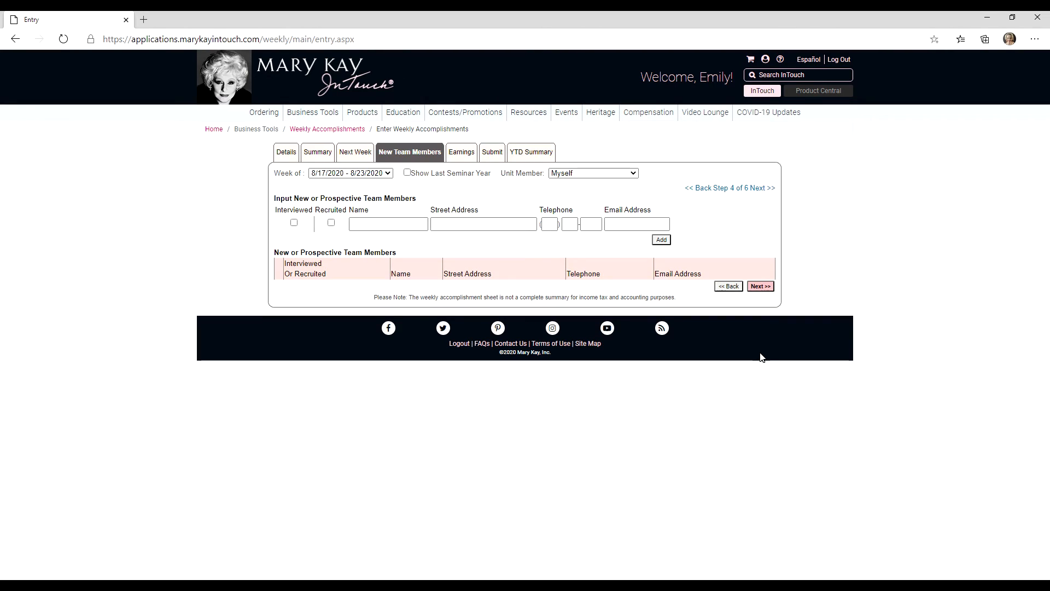
click(760, 288)
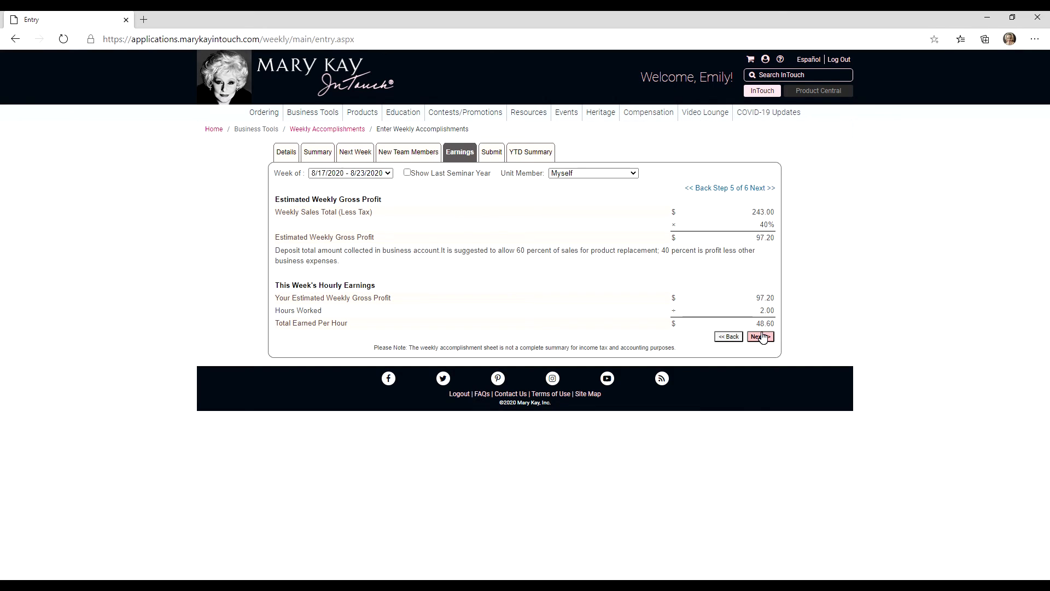
click(761, 336)
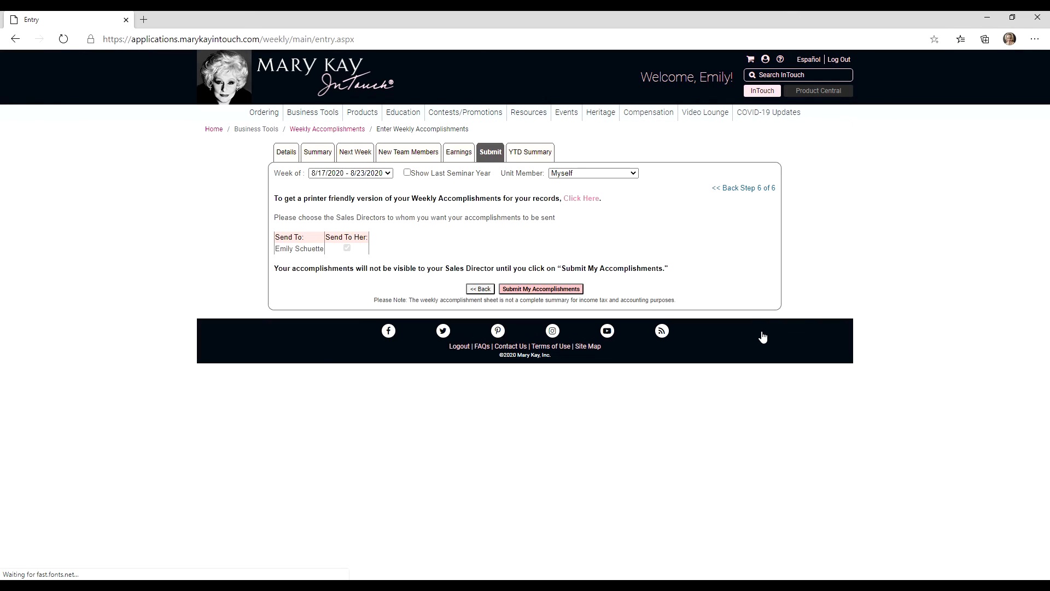
click(539, 290)
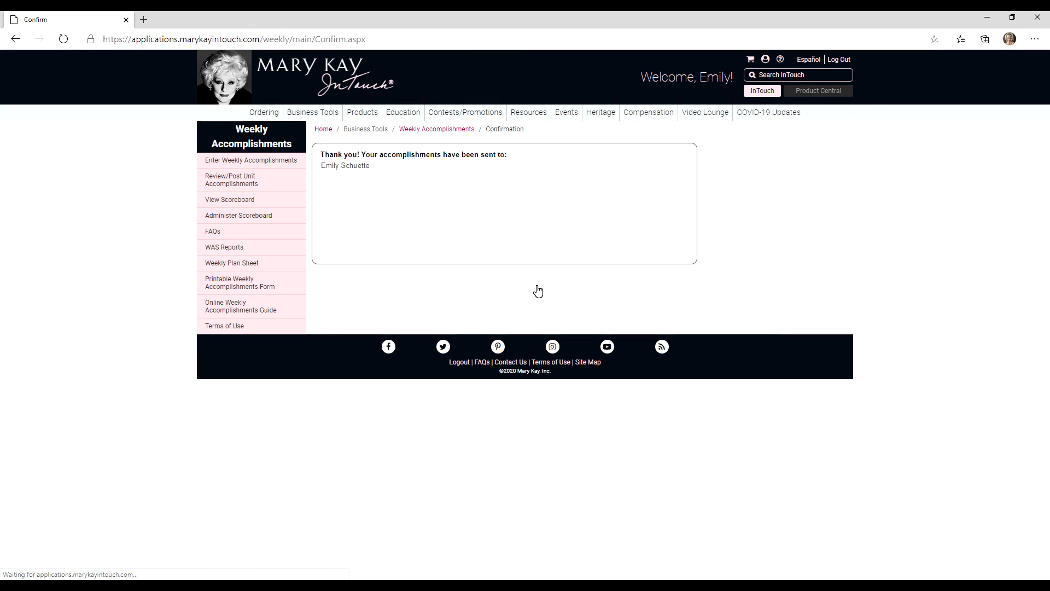